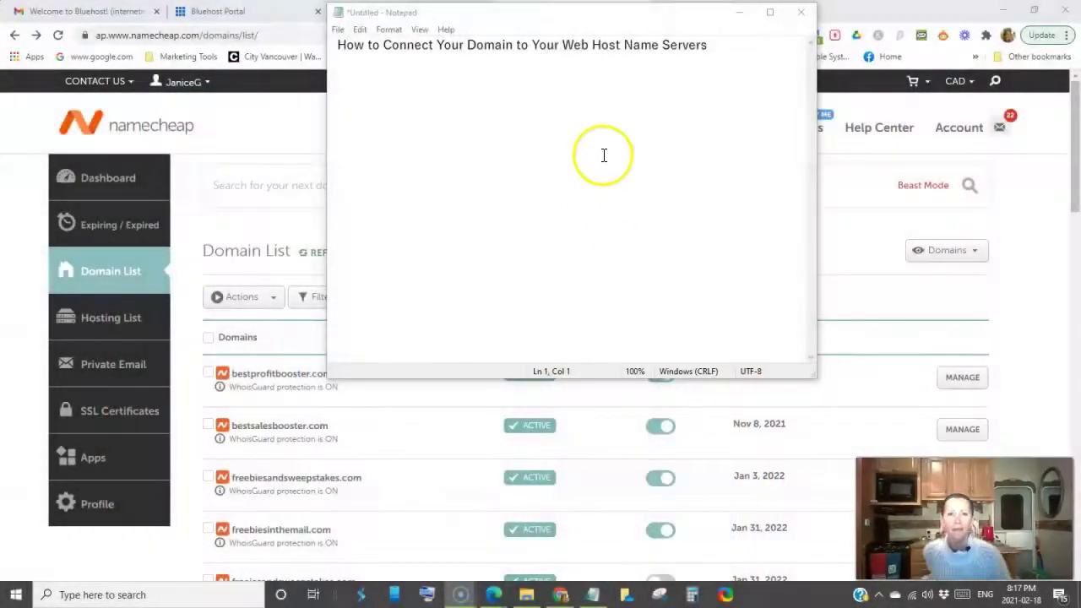
left_click(741, 12)
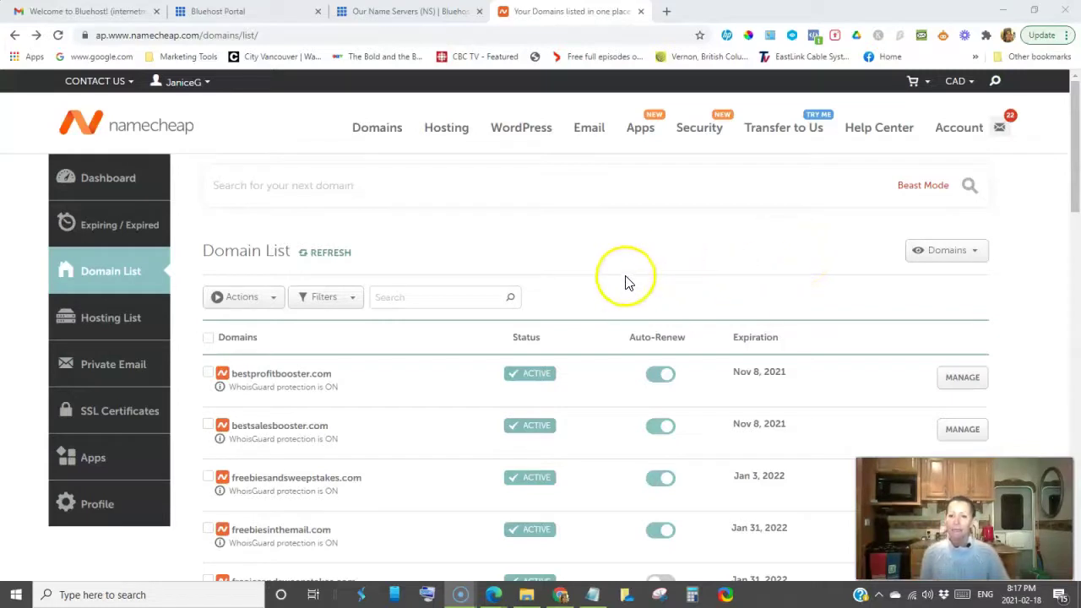
scroll(625, 279, "down", 5)
scroll(622, 309, "down", 3)
scroll(608, 313, "up", 8)
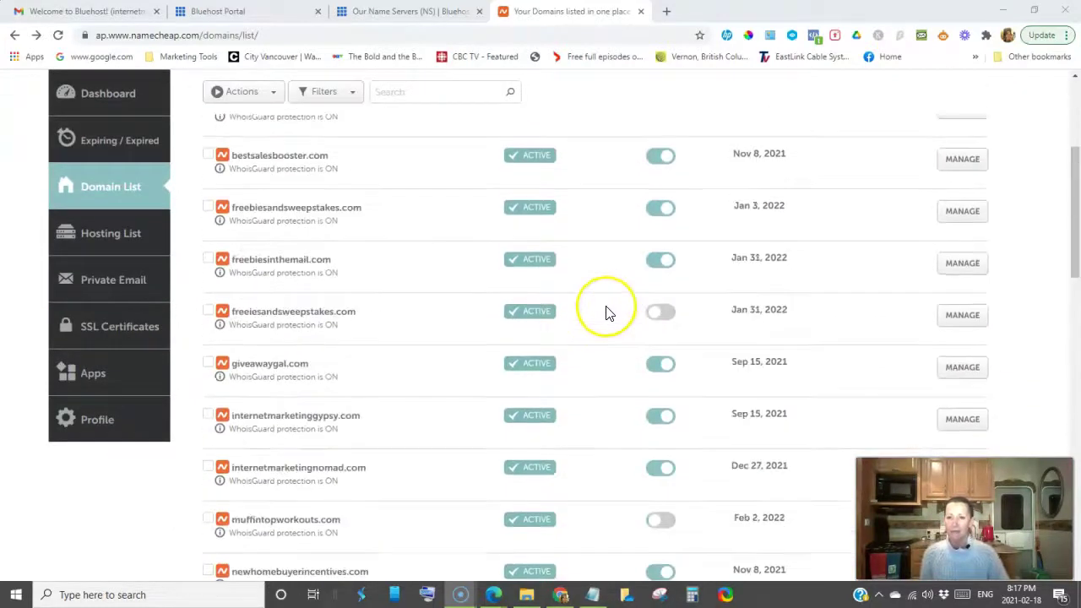
scroll(608, 312, "down", 1)
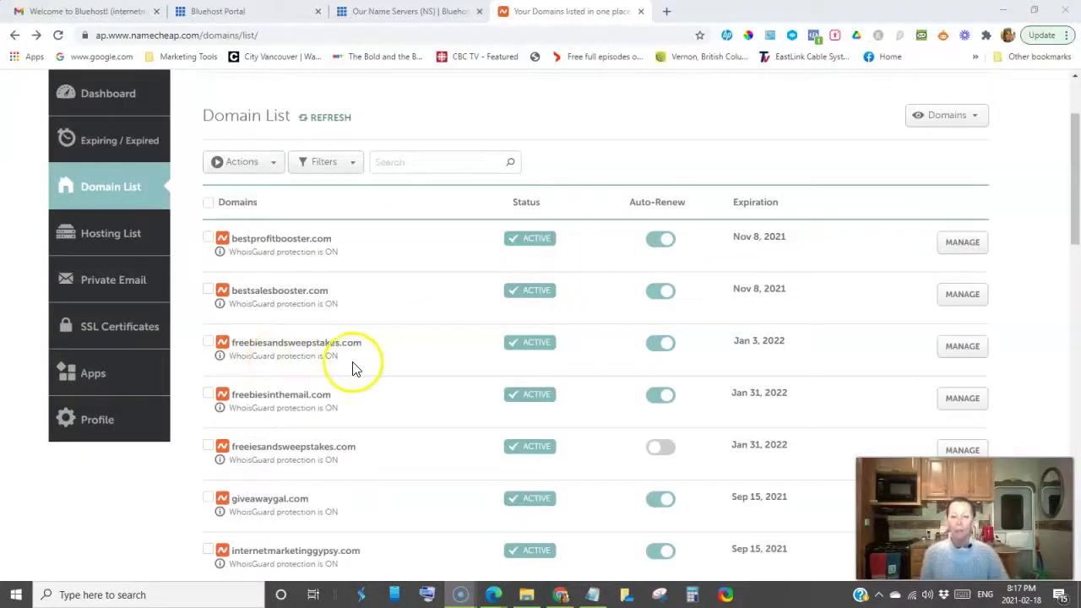
scroll(382, 365, "down", 1)
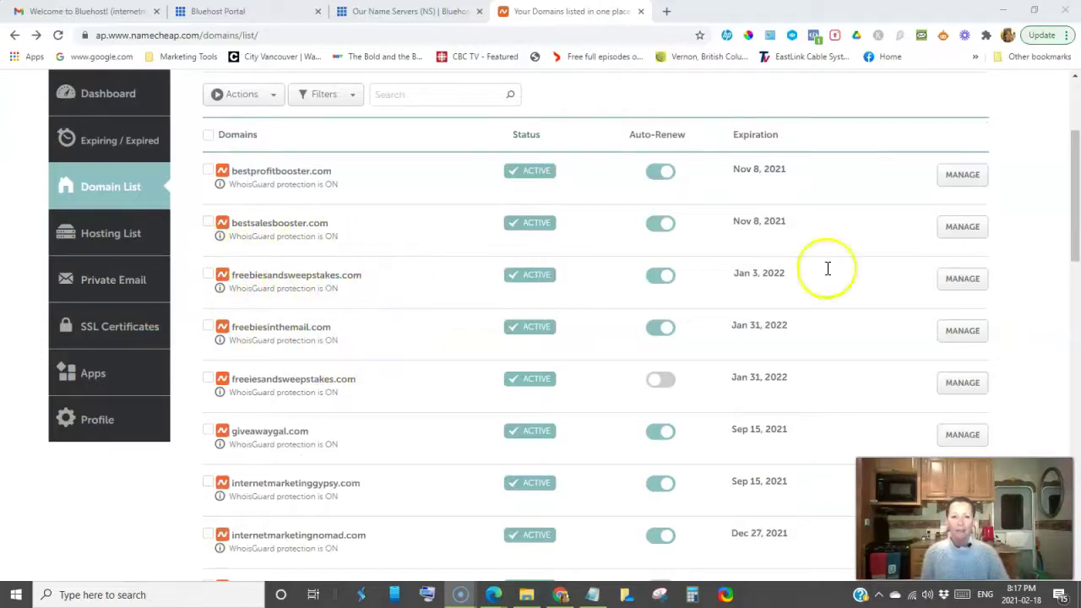
- Open freebiesandsweepstakes.com's Manage page and bring its Namecheap BasicDNS nameserver row into view
left_click(959, 279)
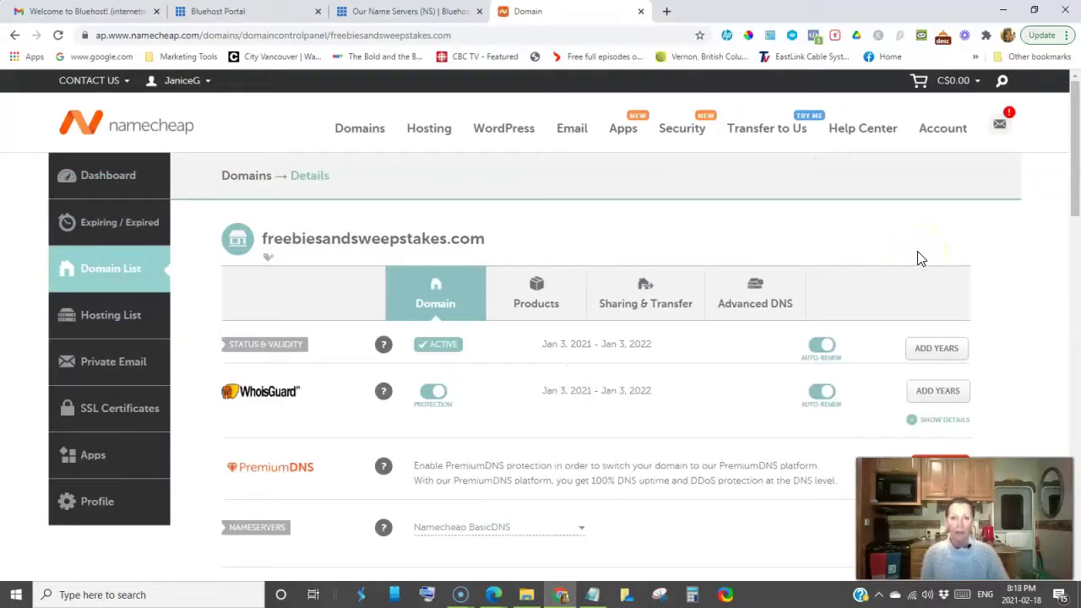
scroll(964, 251, "down", 1)
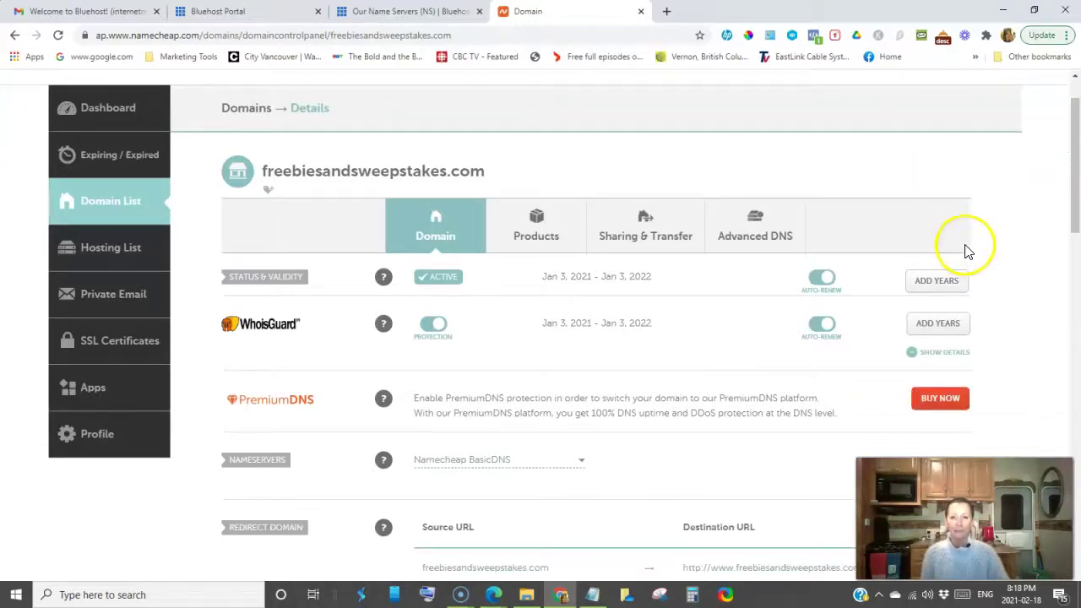
scroll(979, 251, "down", 1)
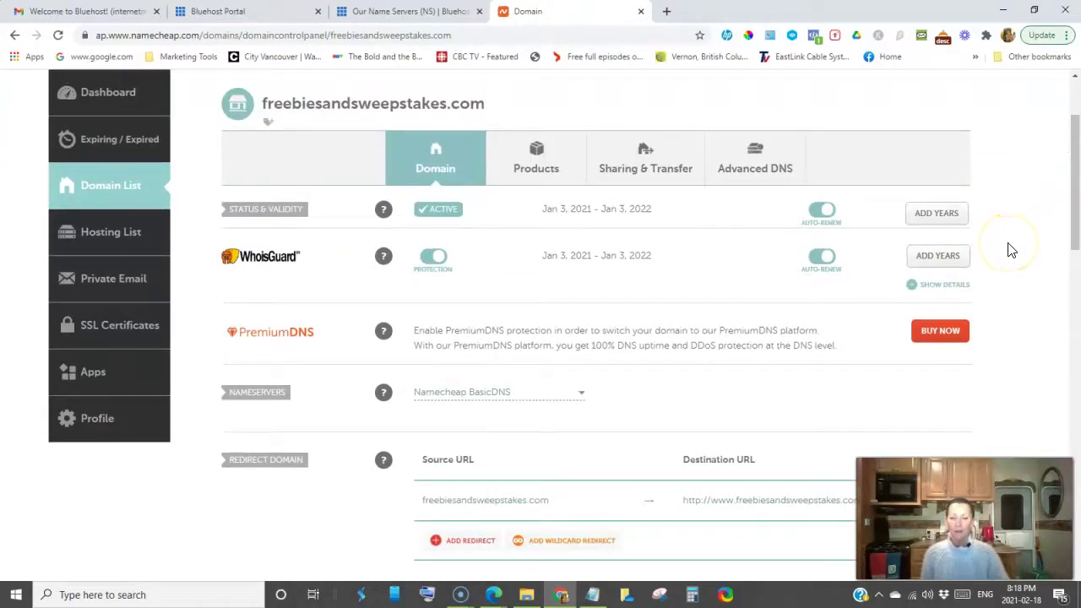
scroll(1001, 261, "up", 1)
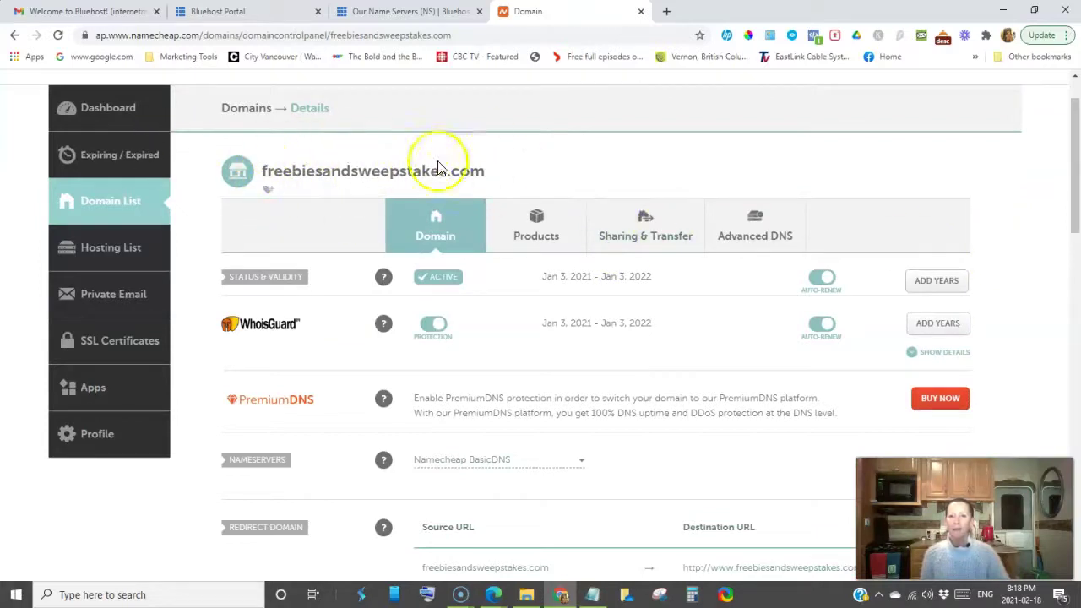
scroll(668, 278, "down", 3)
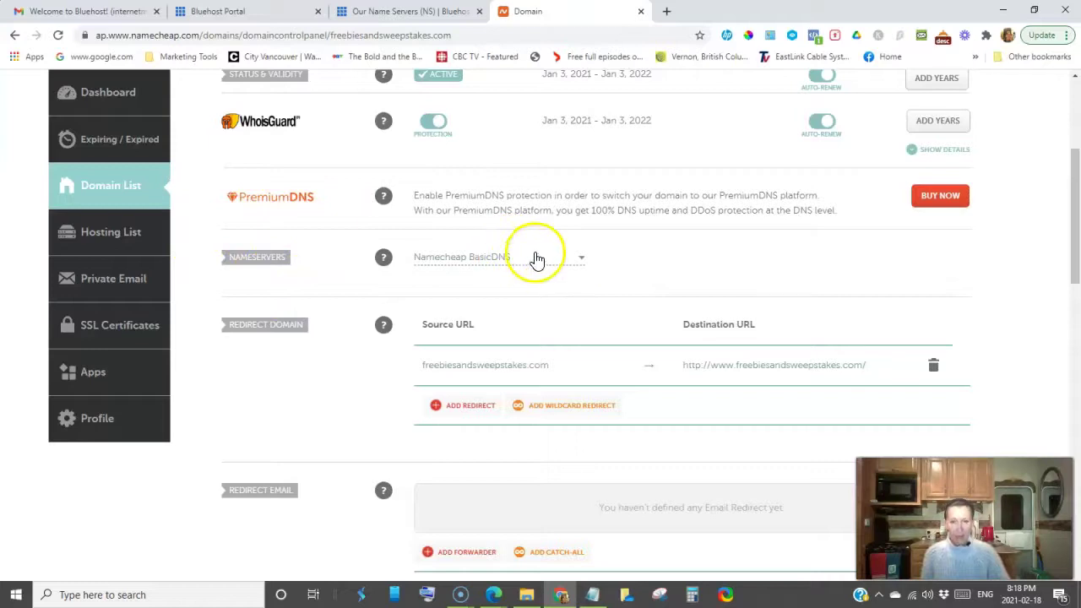
- Change the domain's nameserver option from Namecheap BasicDNS to Custom DNS
left_click(580, 261)
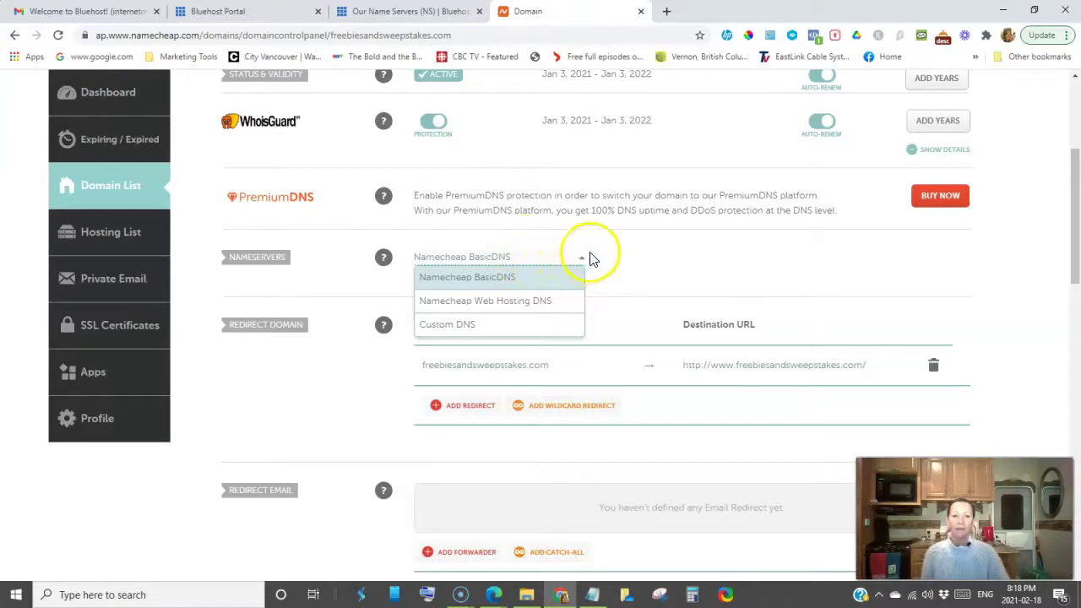
left_click(458, 329)
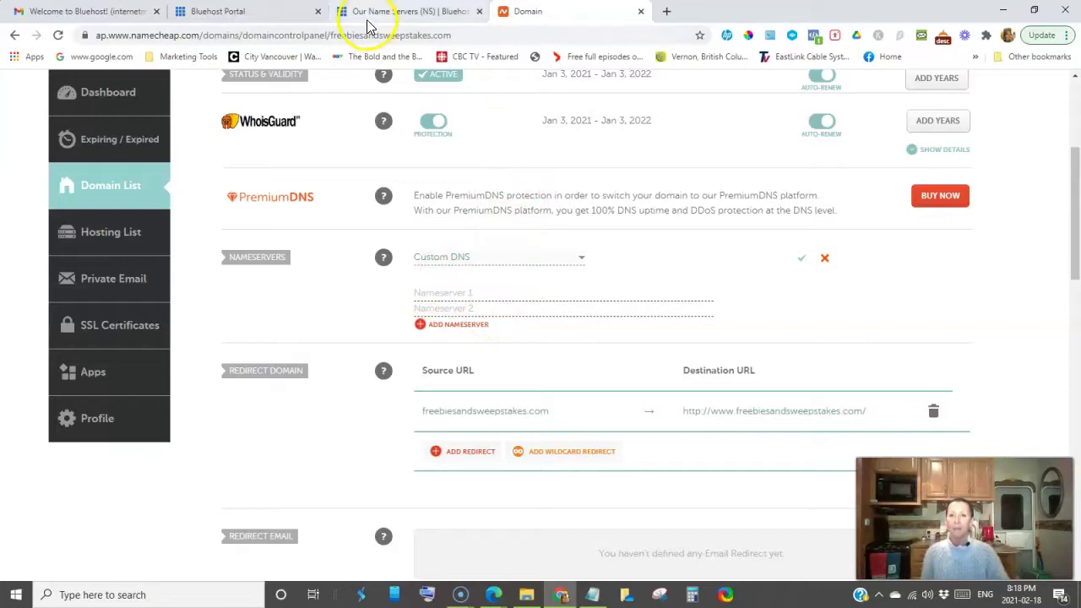
- Switch to Bluehost and open the 'Our Name Servers (NS)' article listing Bluehost's nameservers
left_click(258, 11)
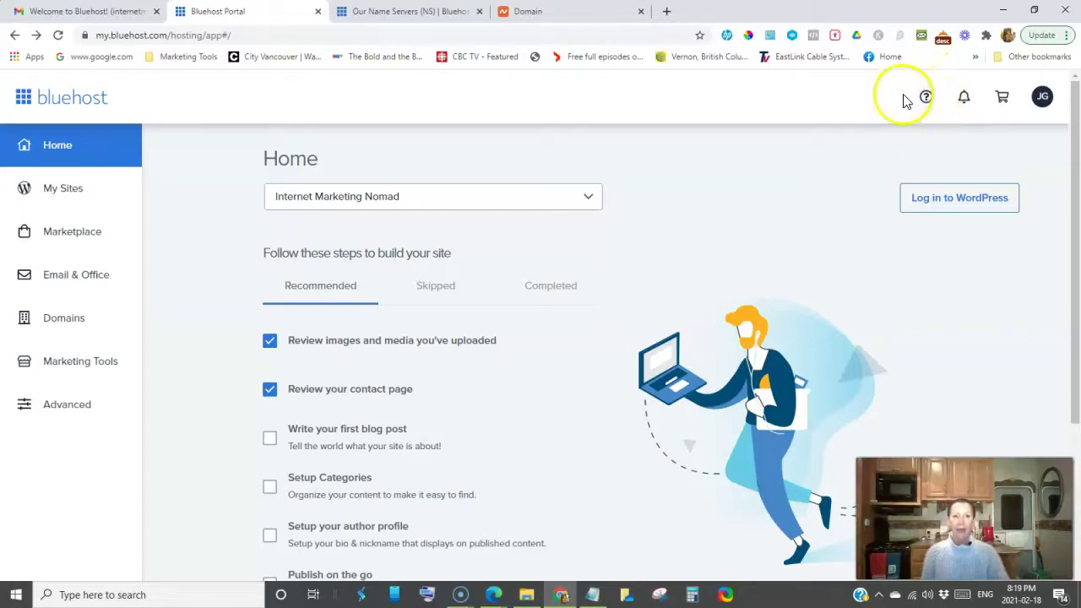
left_click(396, 13)
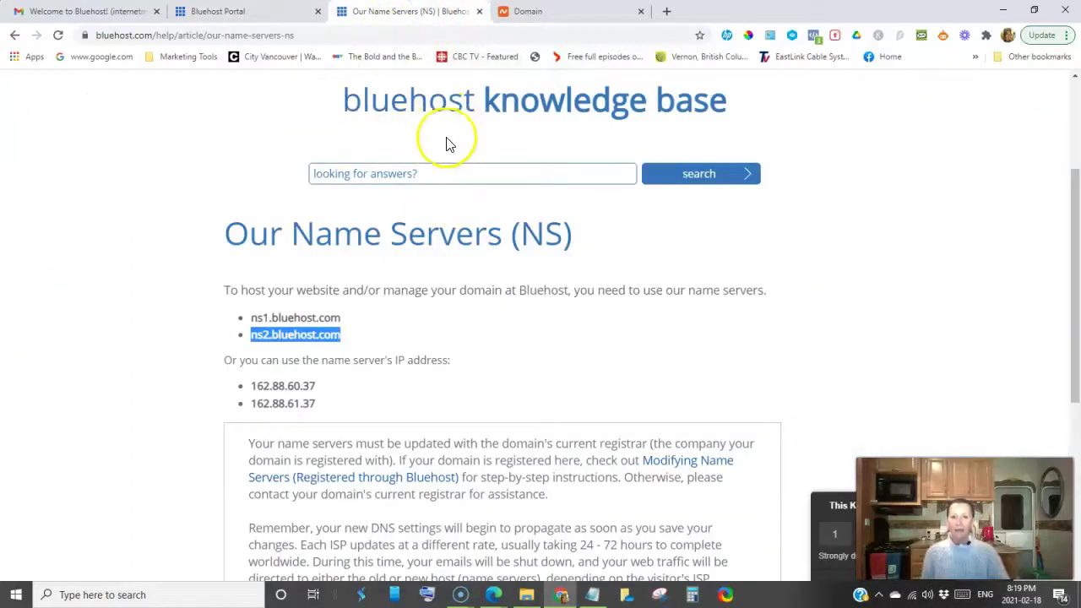
left_click(312, 173)
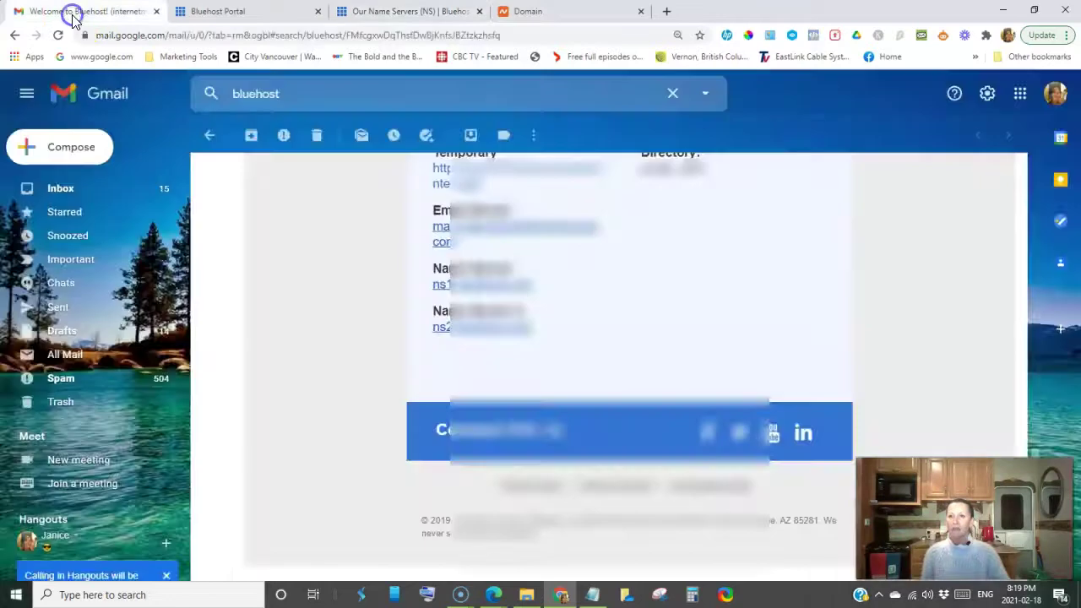
- Scroll the Bluehost welcome email down to the ns1.bluehost.com and ns2.bluehost.com name server rows
scroll(355, 306, "up", 10)
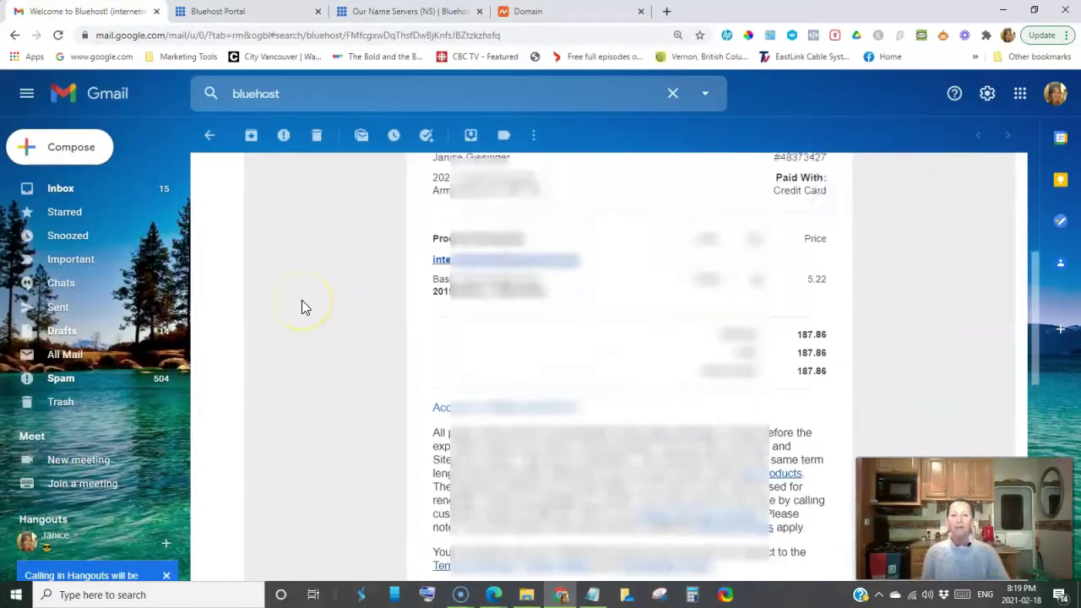
scroll(305, 307, "up", 4)
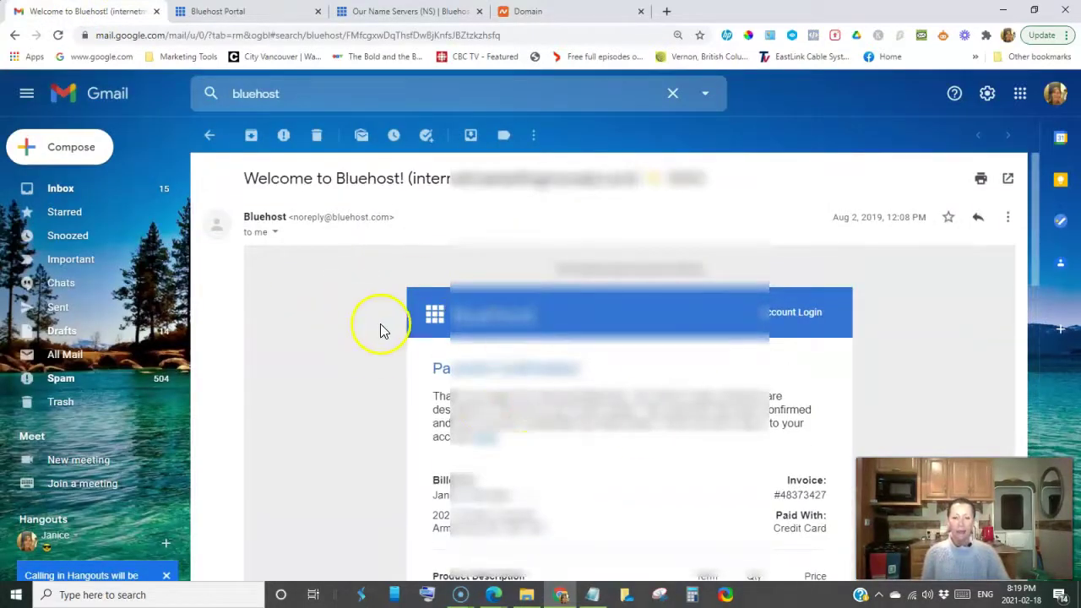
scroll(378, 339, "down", 3)
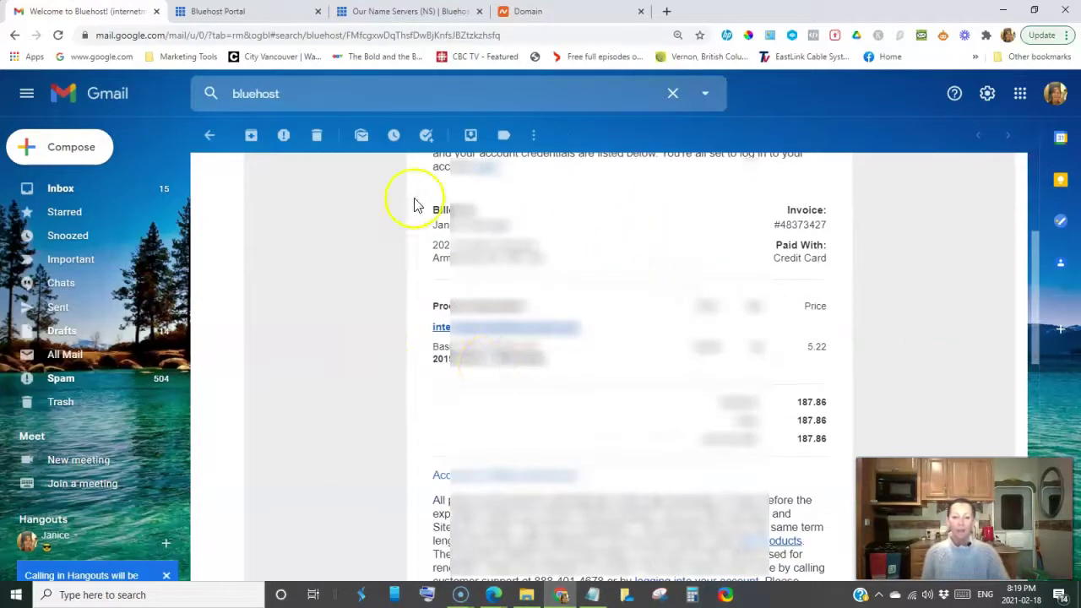
scroll(649, 354, "down", 6)
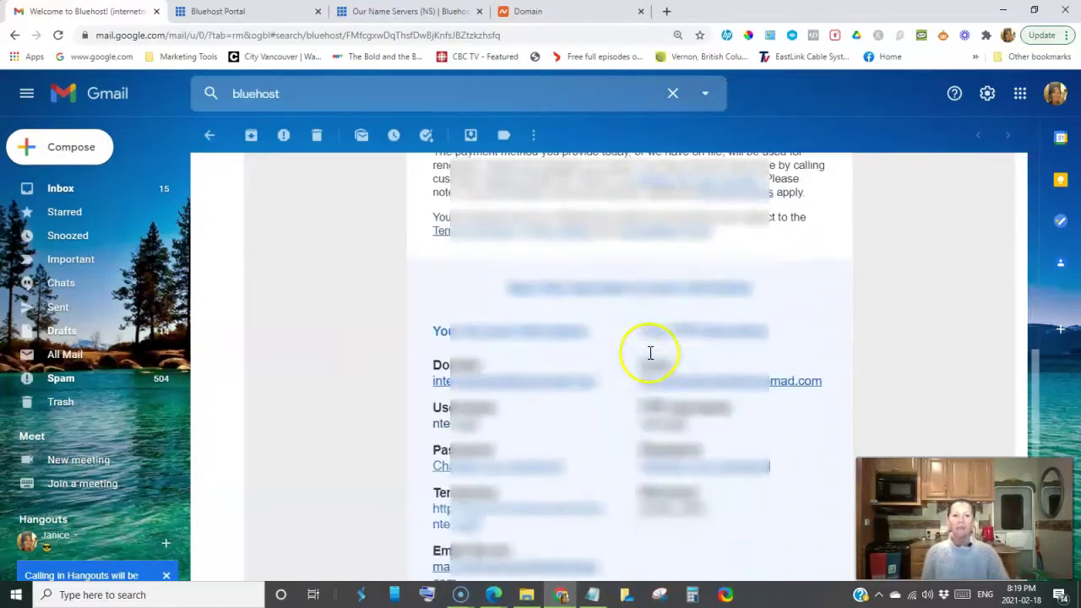
scroll(650, 352, "down", 3)
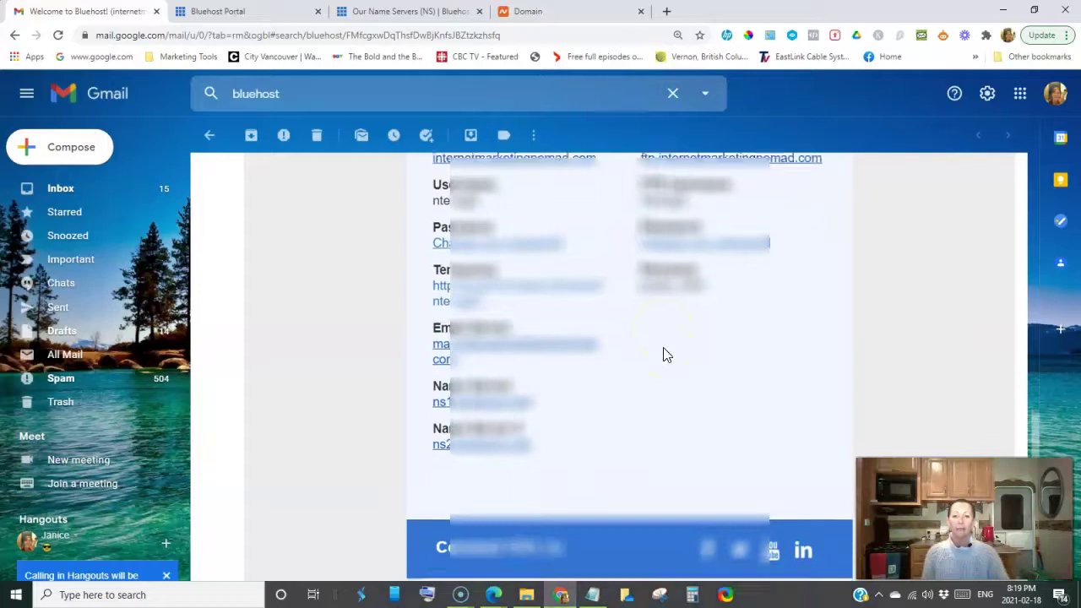
scroll(579, 386, "down", 2)
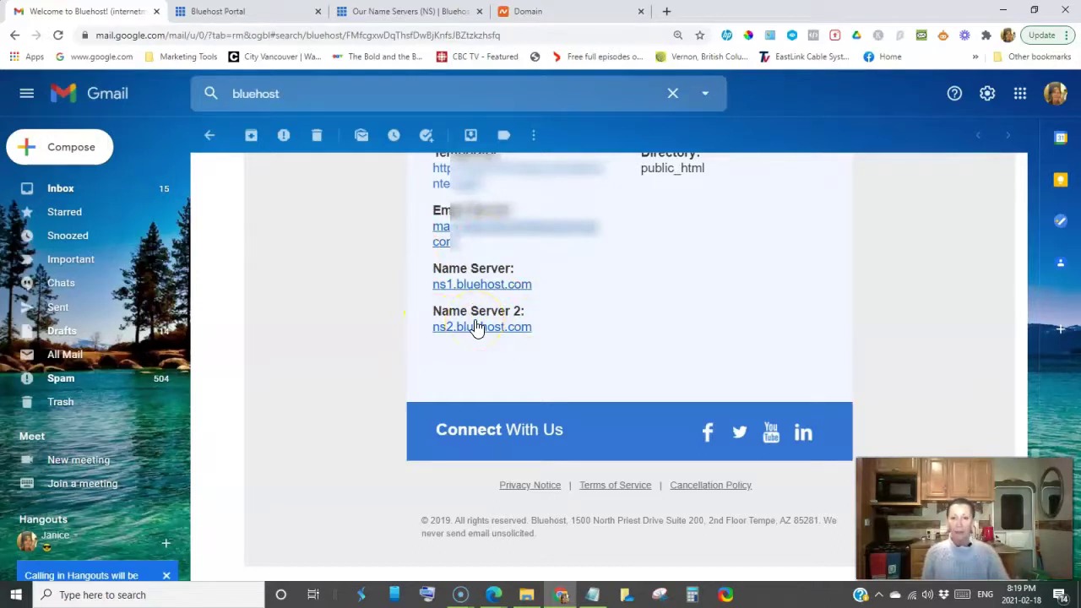
- Copy ns1.bluehost.com from the Bluehost article into Namecheap's Nameserver 1 field
left_click(381, 11)
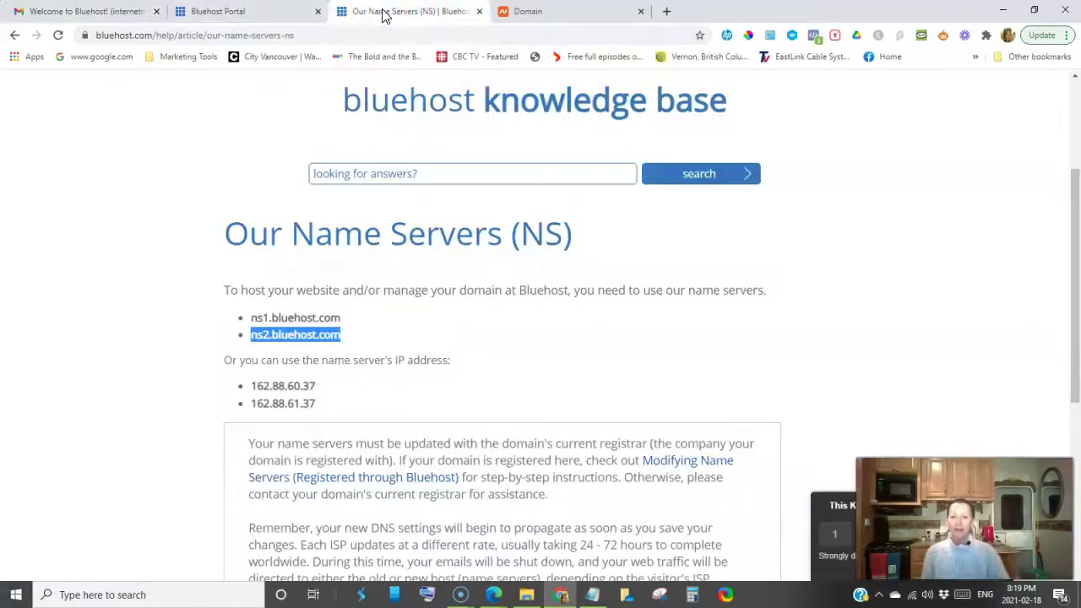
left_click(420, 318)
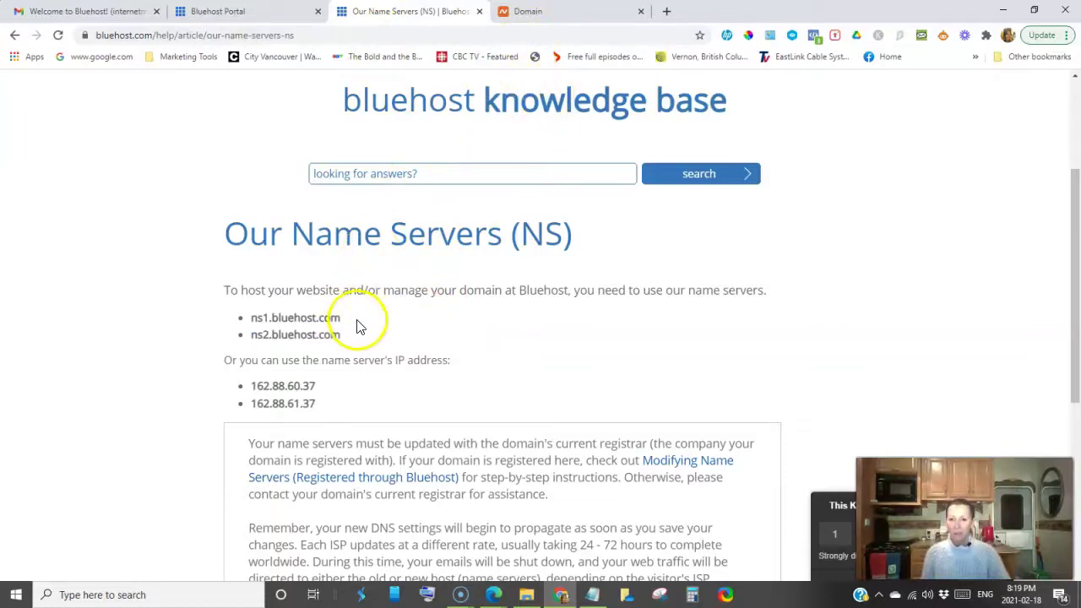
left_click_drag(358, 327, 244, 324)
key("ctrl+c")
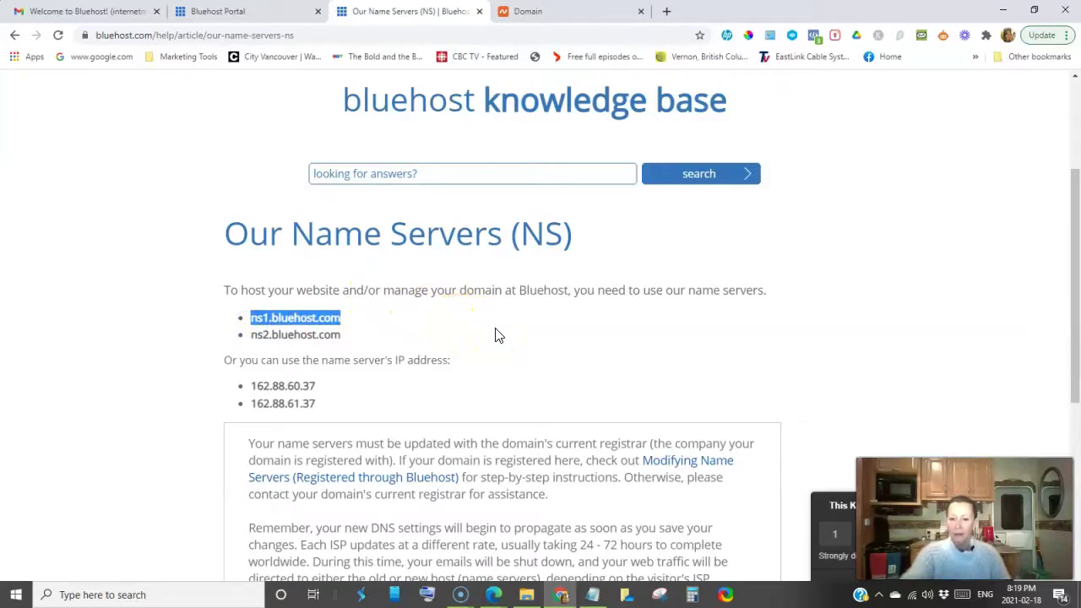
left_click(528, 11)
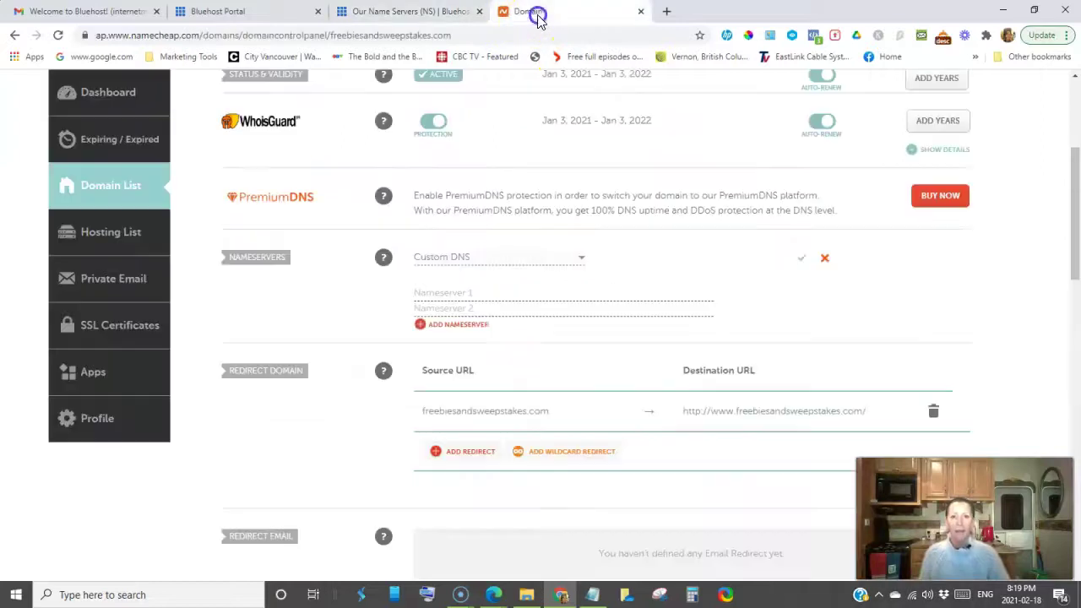
left_click(499, 291)
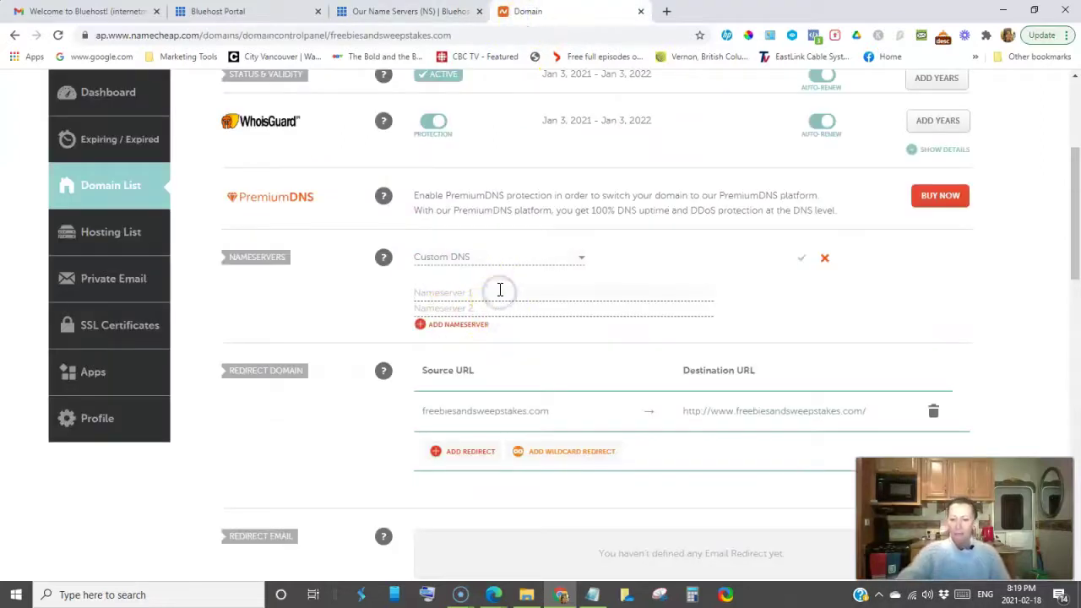
key("ctrl+v")
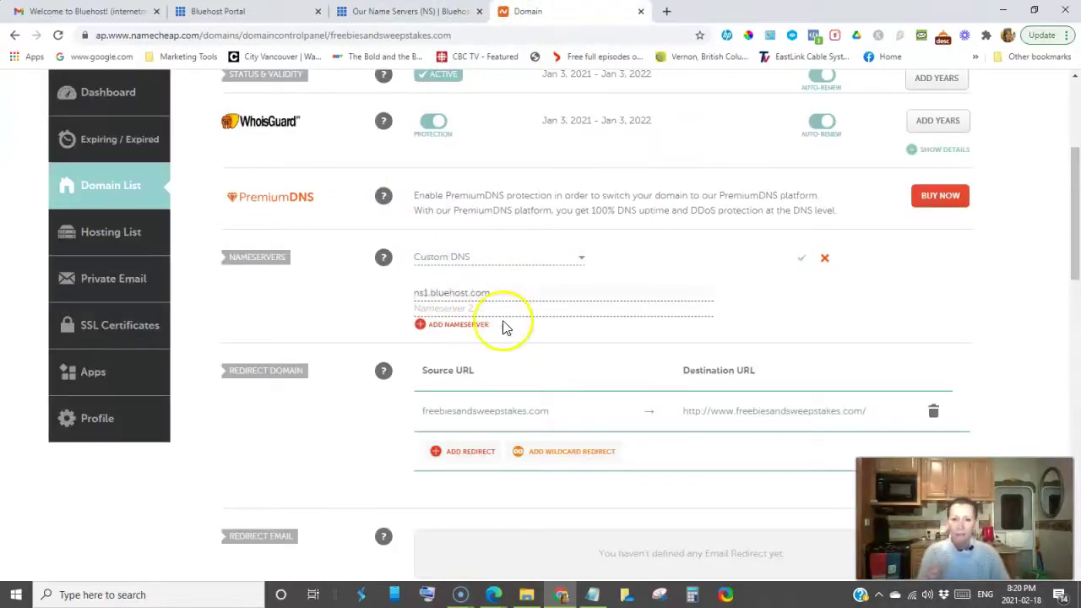
- Copy ns2.bluehost.com from the Bluehost article into Namecheap's Nameserver 2 field
left_click(410, 11)
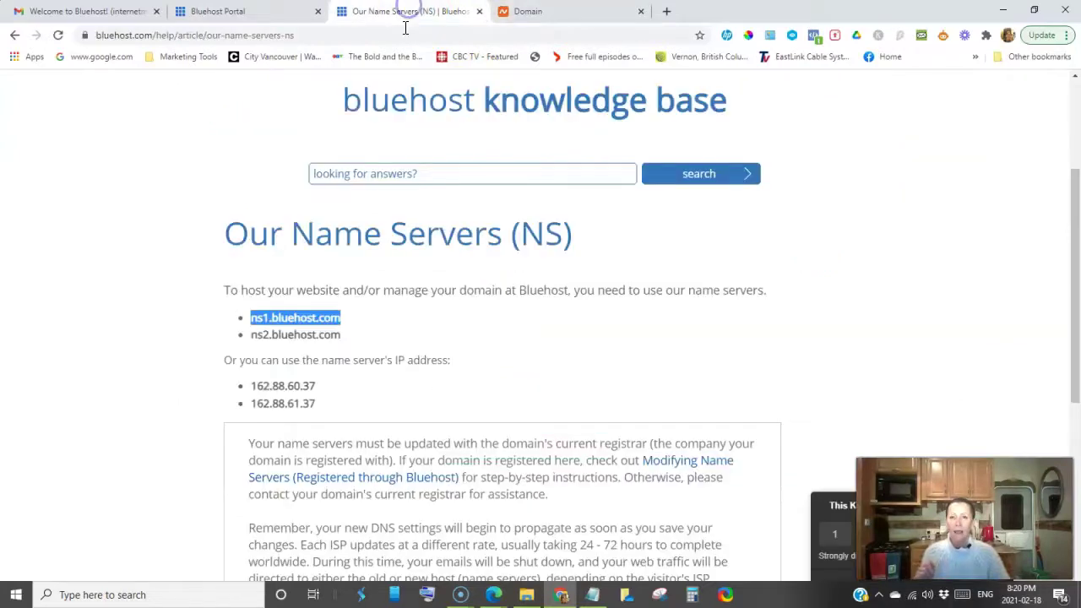
left_click_drag(357, 334, 244, 334)
key("ctrl+c")
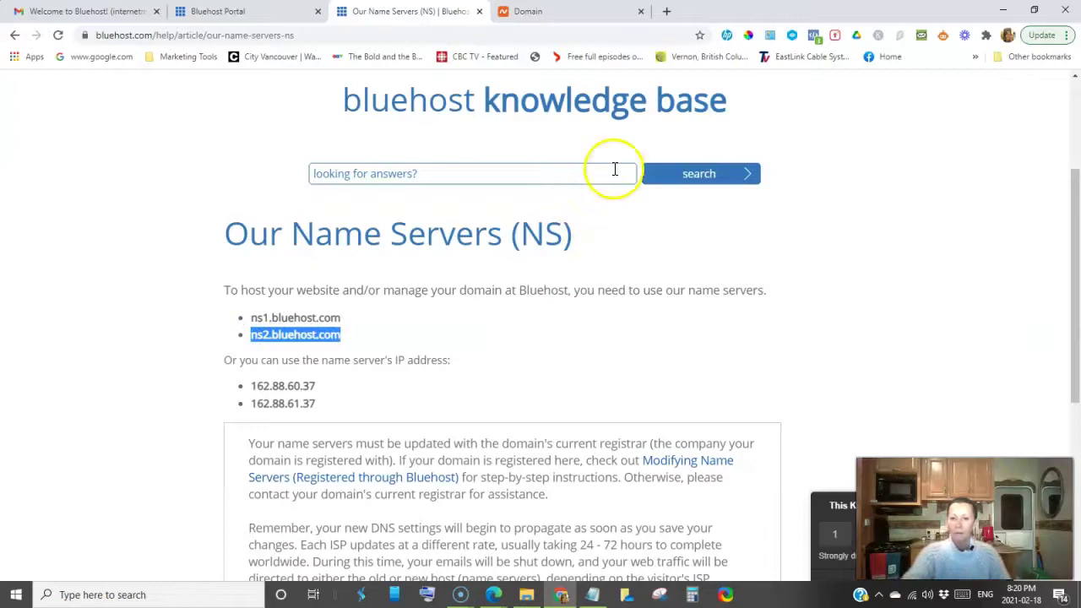
left_click(532, 9)
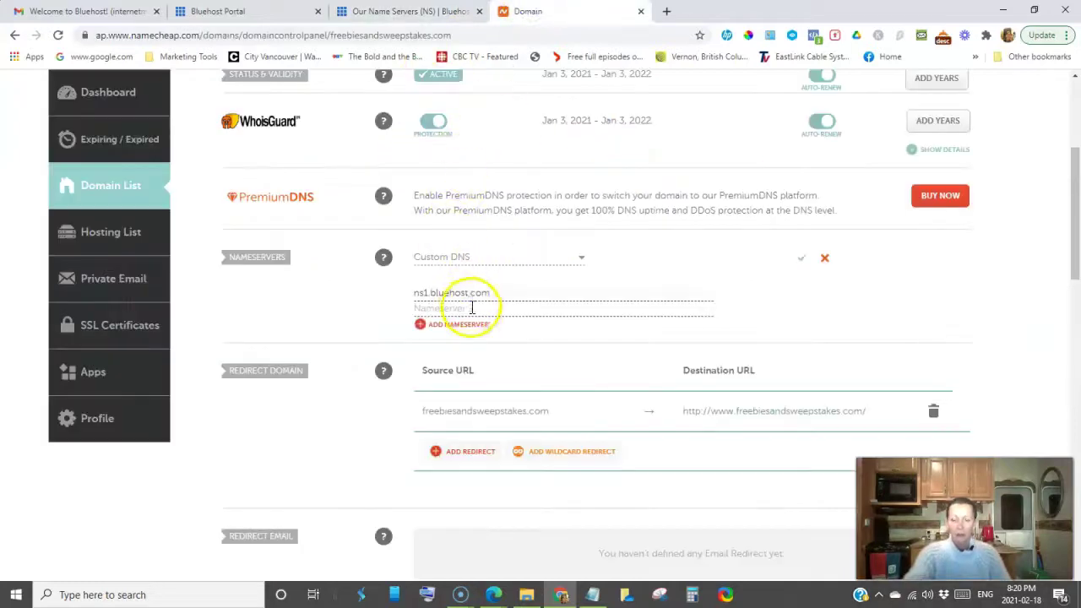
left_click(482, 309)
key("ctrl+v")
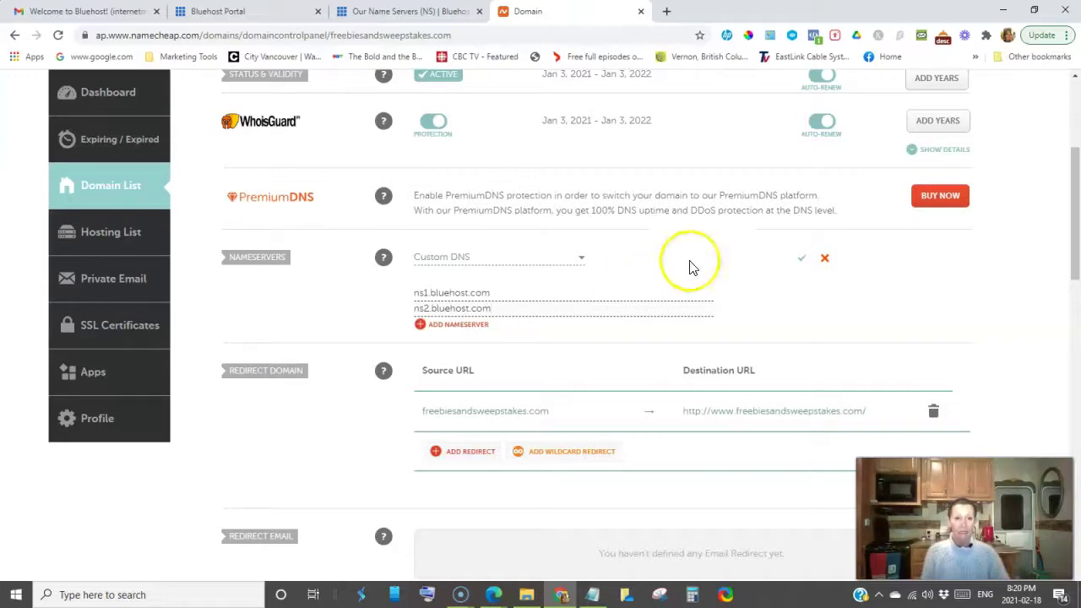
- Save the Custom DNS nameservers ns1.bluehost.com and ns2.bluehost.com and review the domain page
left_click(801, 263)
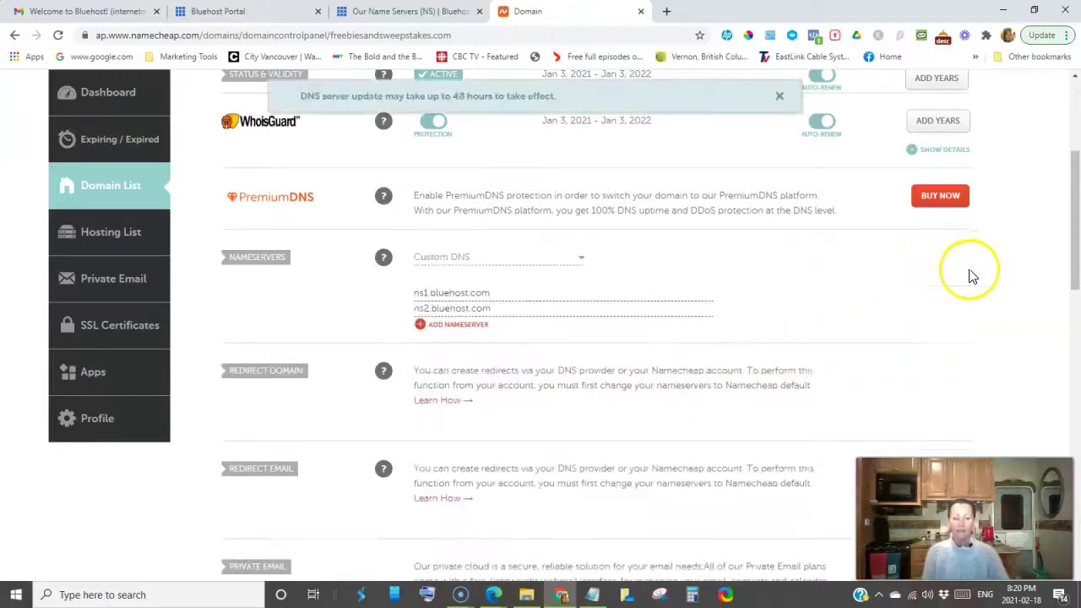
scroll(967, 301, "up", 2)
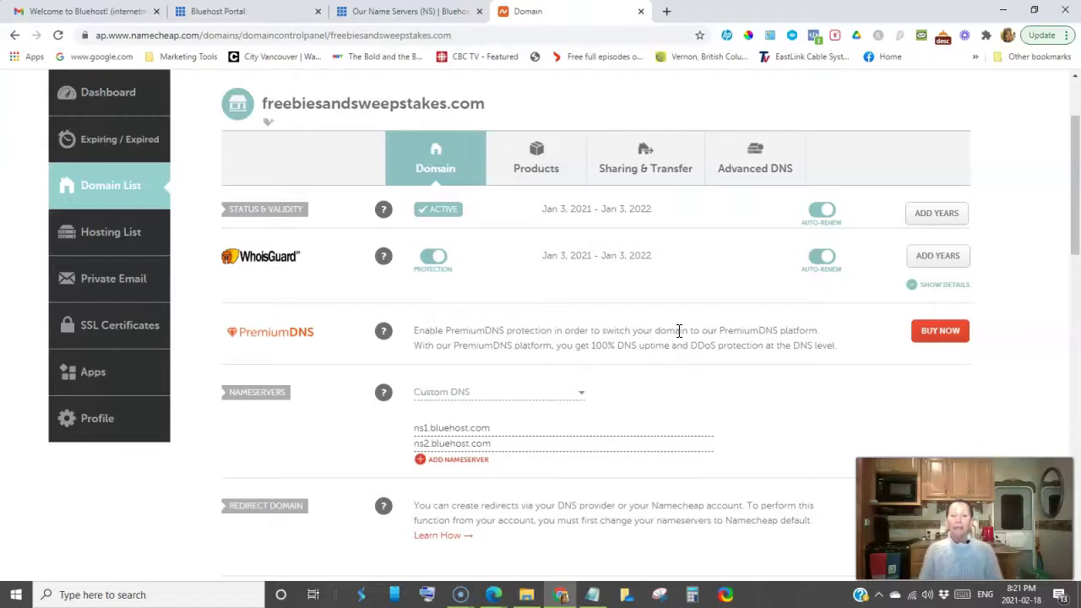
left_click(680, 338)
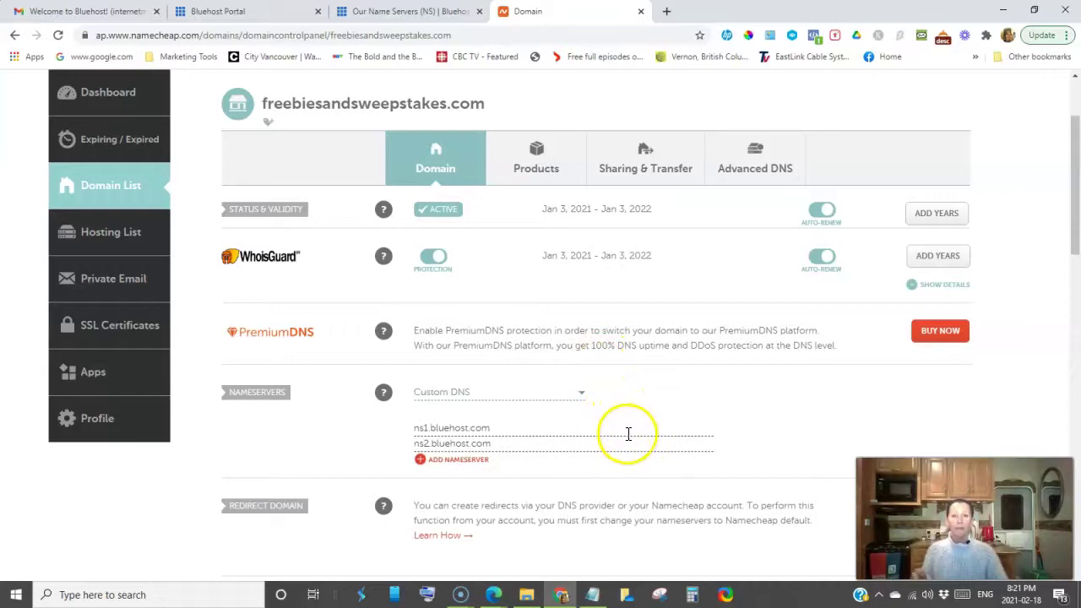
- Switch to the Bluehost portal Home dashboard for the Internet Marketing Nomad site
left_click(232, 11)
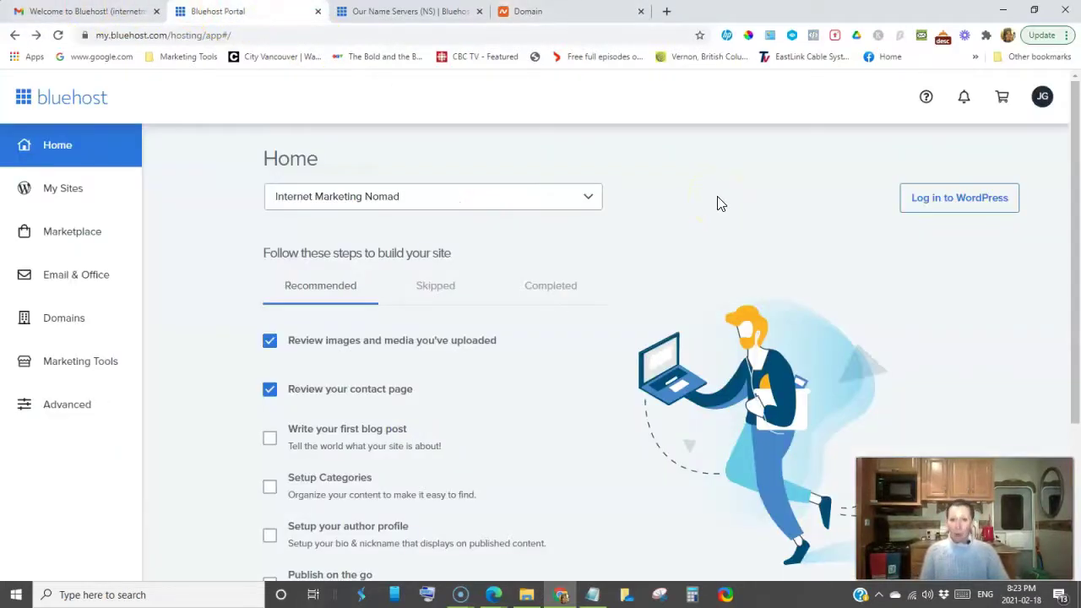